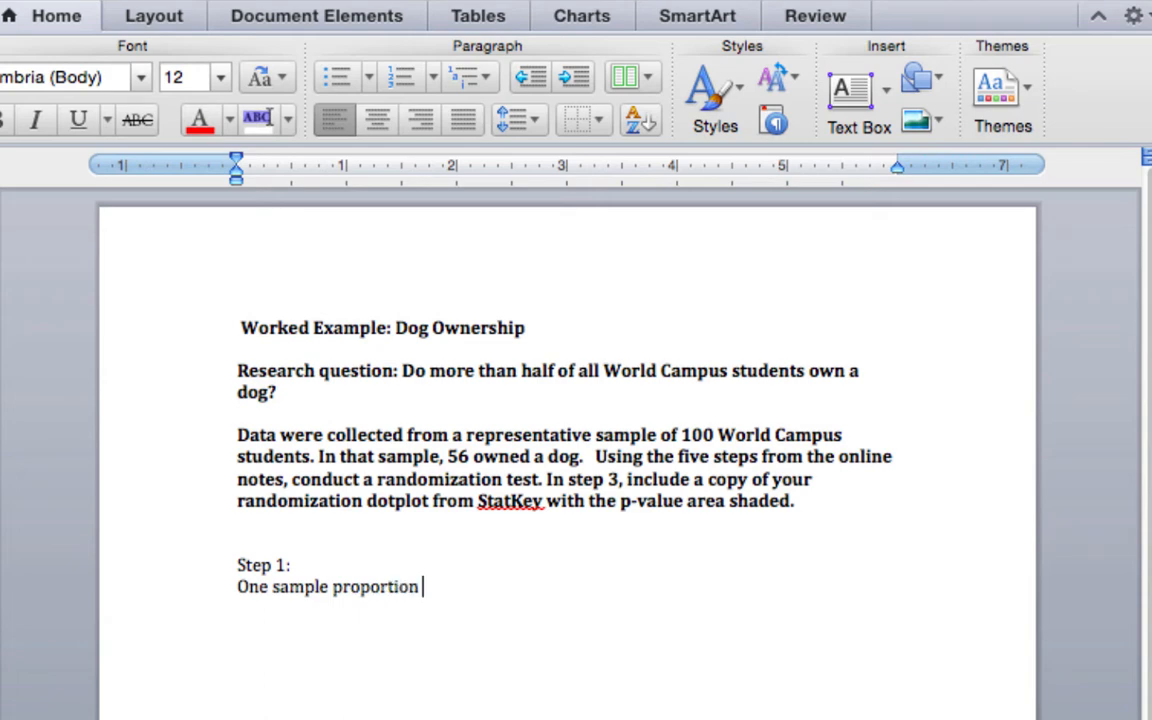
Insert an equation below "One sample proportion" stating the null hypothesis H₀: p = 0.5, with 0 as a subscript
{"action": "key", "text": "Return"}
{"action": "key", "text": "ctrl+="}
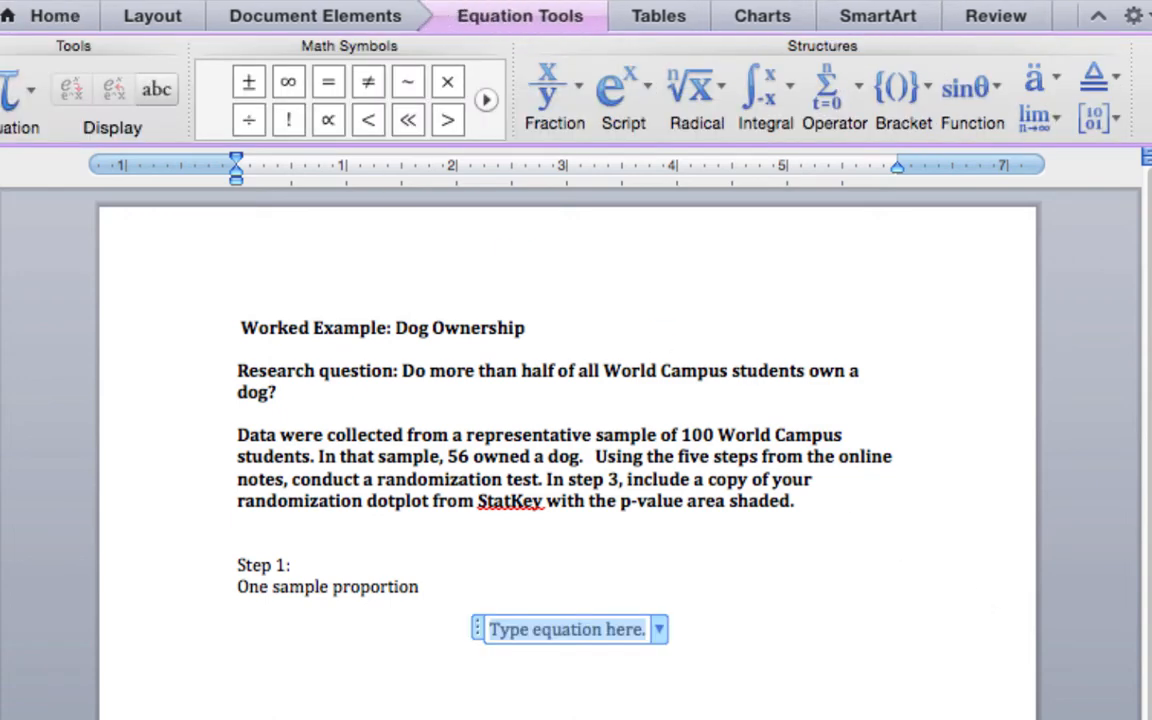
{"action": "left_click", "coordinate": [600, 82]}
{"action": "left_click", "coordinate": [555, 258]}
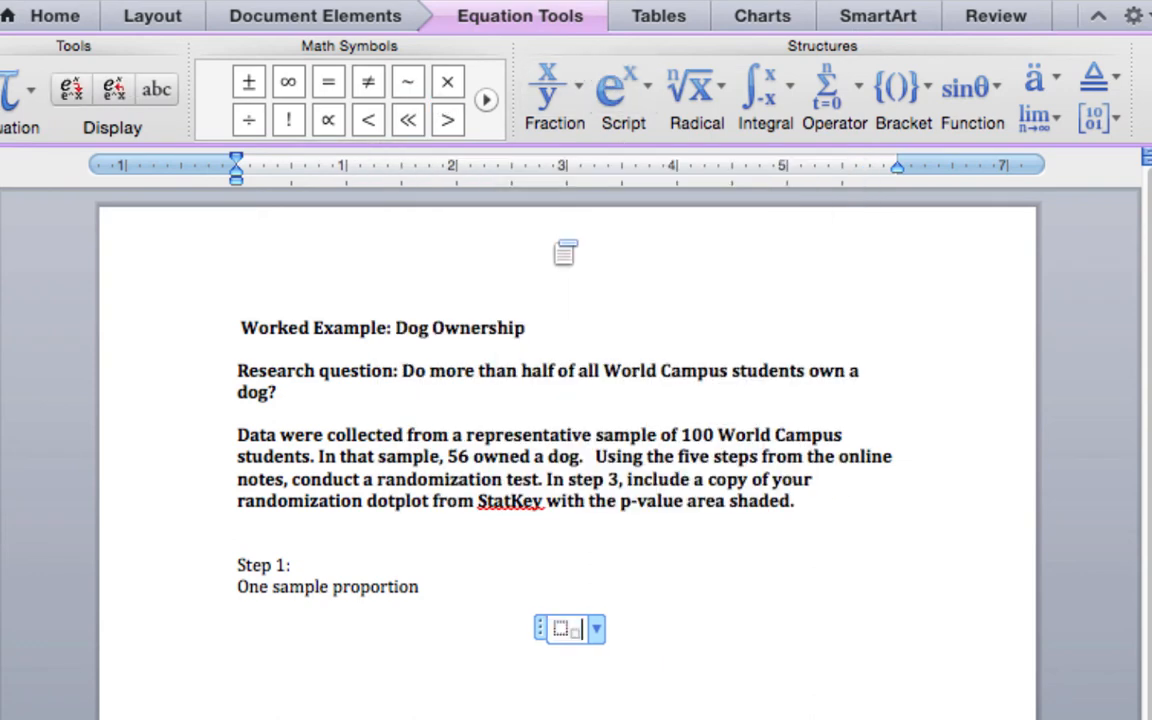
{"action": "type", "text": "H"}
{"action": "type", "text": "0"}
{"action": "key", "text": "Right"}
{"action": "type", "text": ":"}
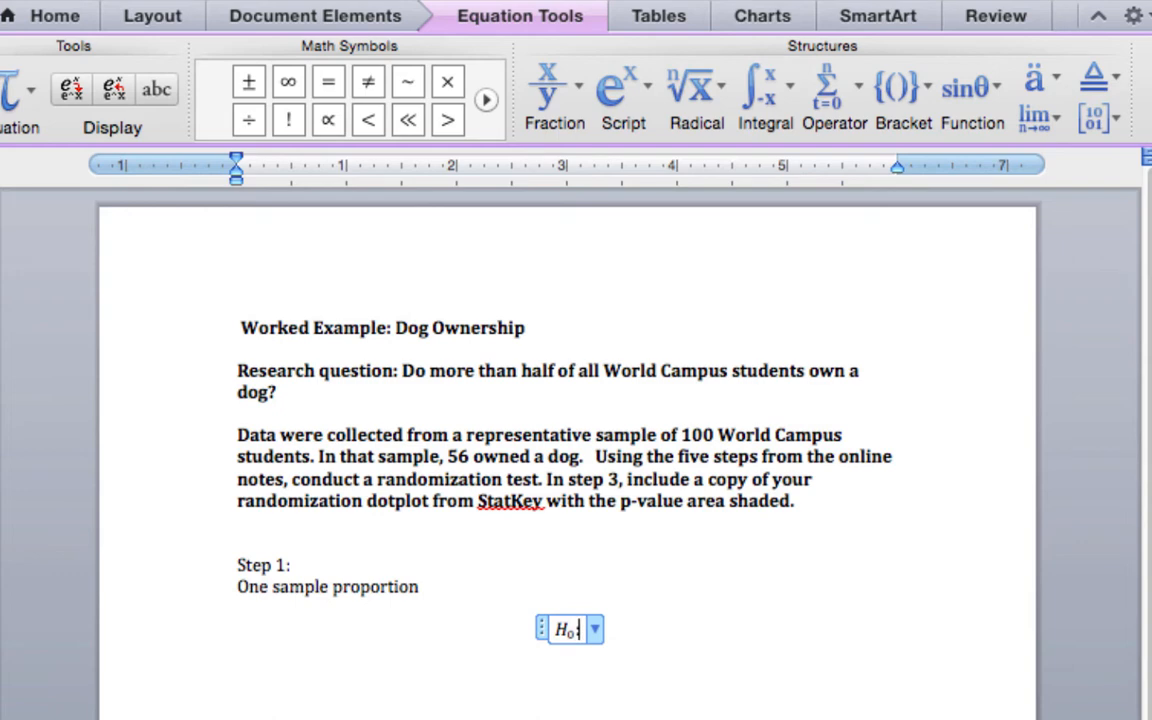
{"action": "type", "text": "p = 0.5"}
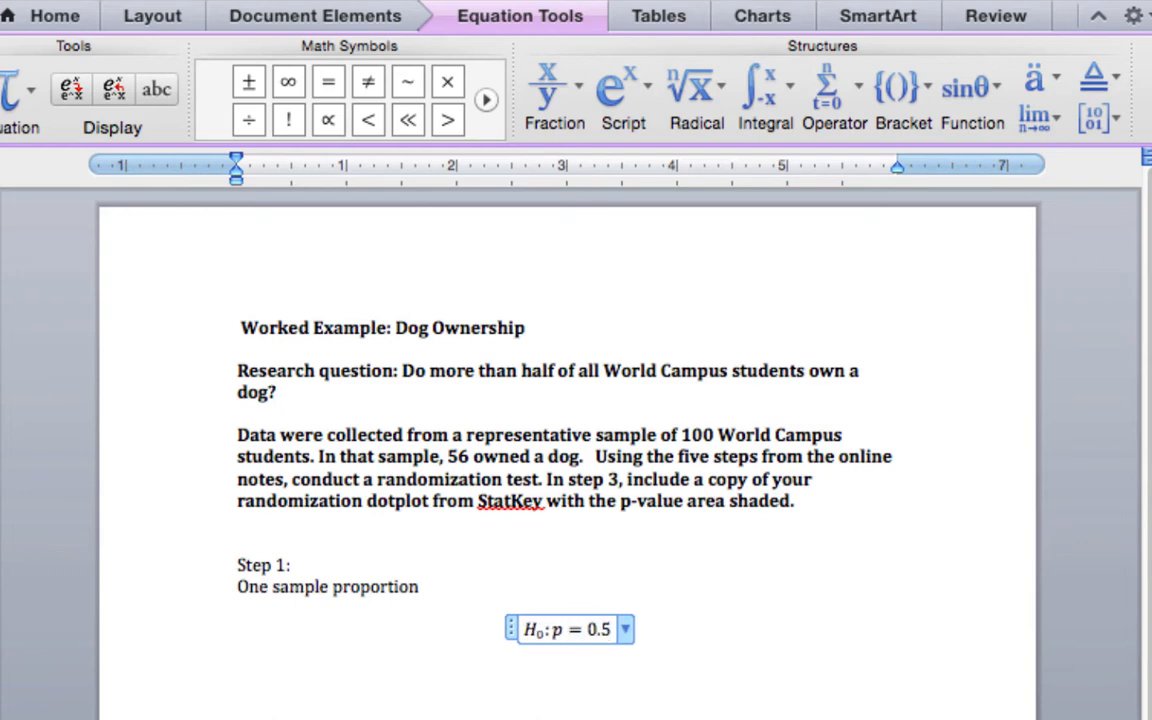
{"action": "key", "text": "Right"}
Insert a second equation under the null hypothesis stating the alternative Hₐ: p > 0.5, with a as a subscript
{"action": "key", "text": "Return"}
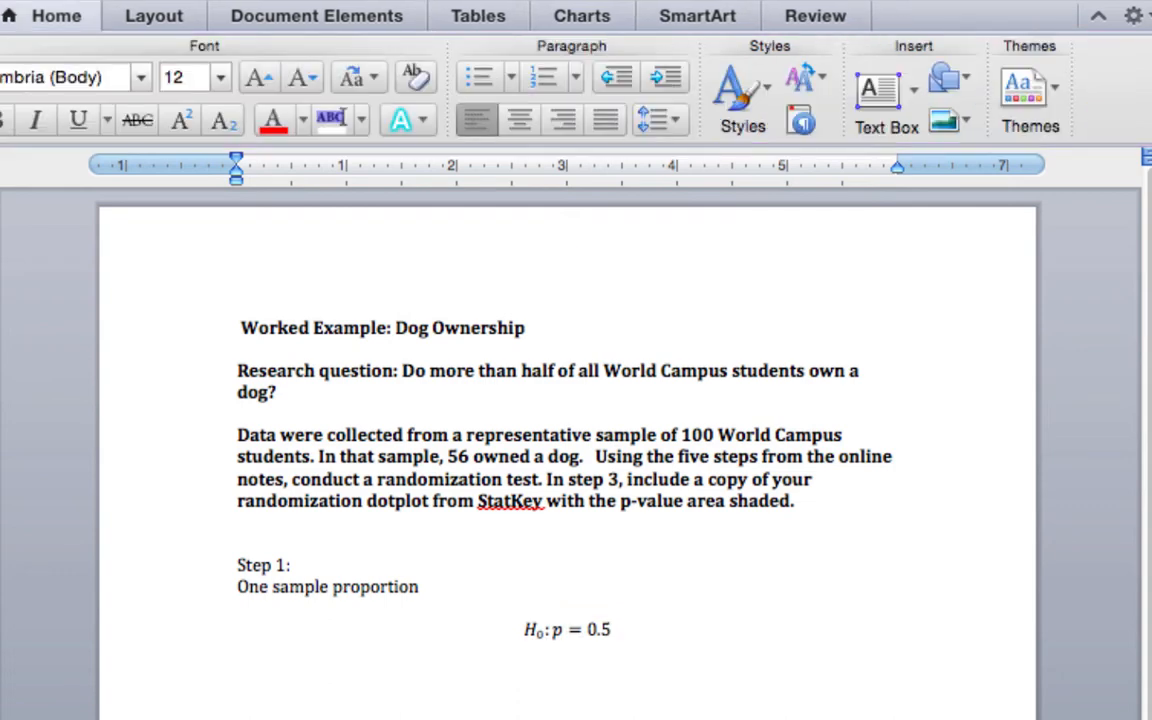
{"action": "key", "text": "ctrl+equal"}
{"action": "left_click", "coordinate": [614, 88]}
{"action": "left_click", "coordinate": [614, 88]}
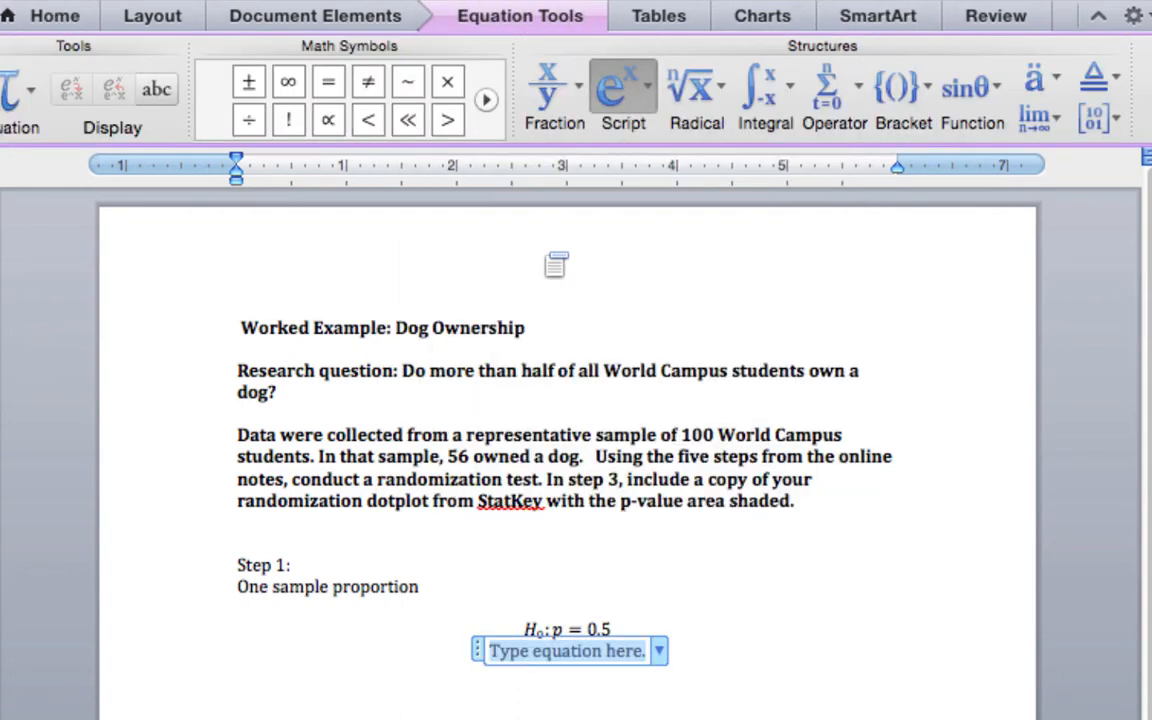
{"action": "type", "text": "H"}
{"action": "key", "text": "Right"}
{"action": "type", "text": "a"}
{"action": "key", "text": "Right"}
{"action": "type", "text": ": p > 0.5"}
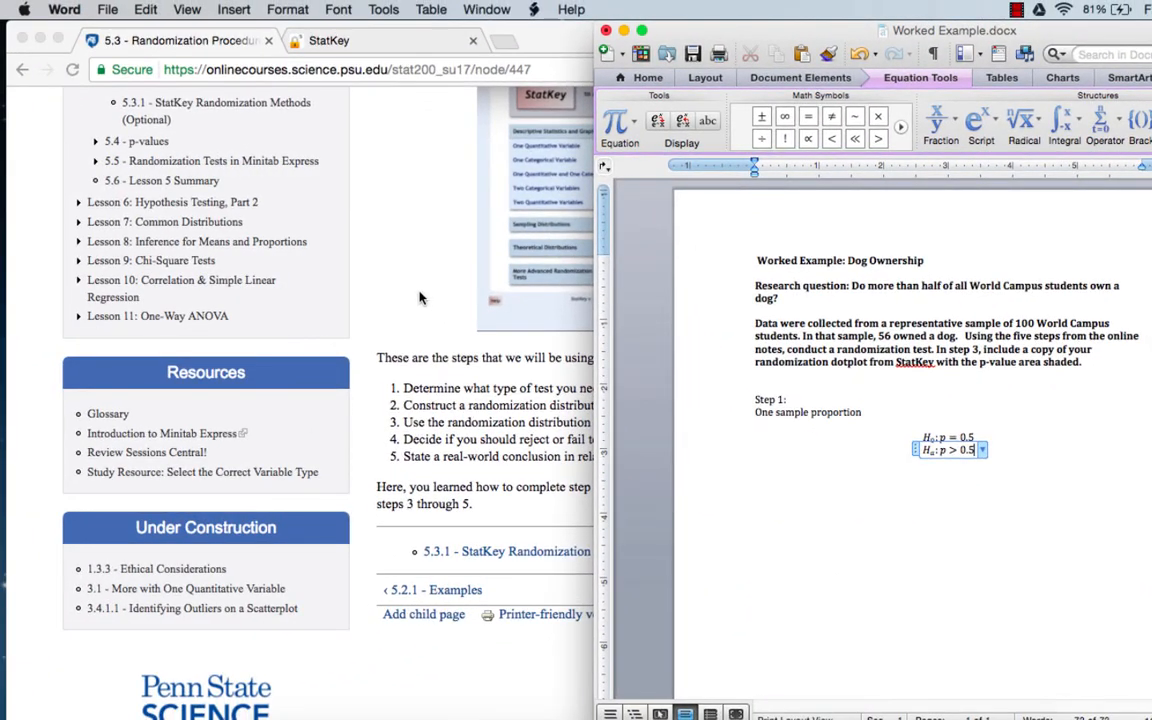
In StatKey, open the Test for Single Proportion and set the data to a count of 56 with sample size 100
{"action": "left_click", "coordinate": [357, 39]}
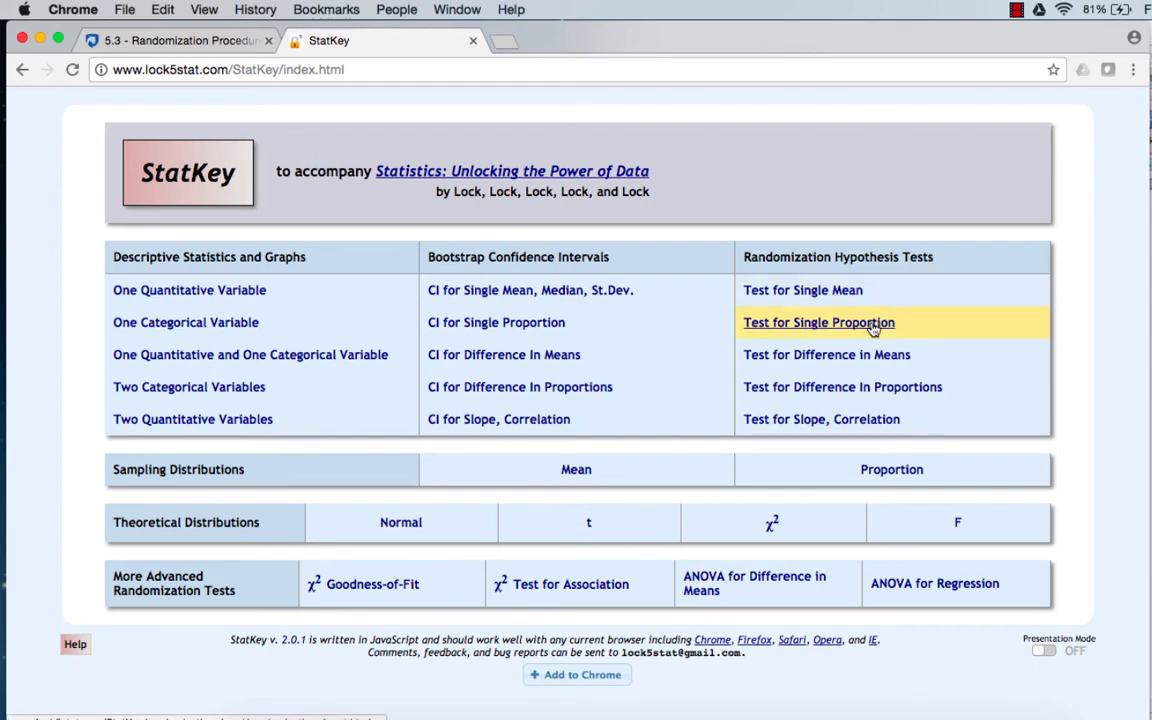
{"action": "left_click", "coordinate": [872, 329]}
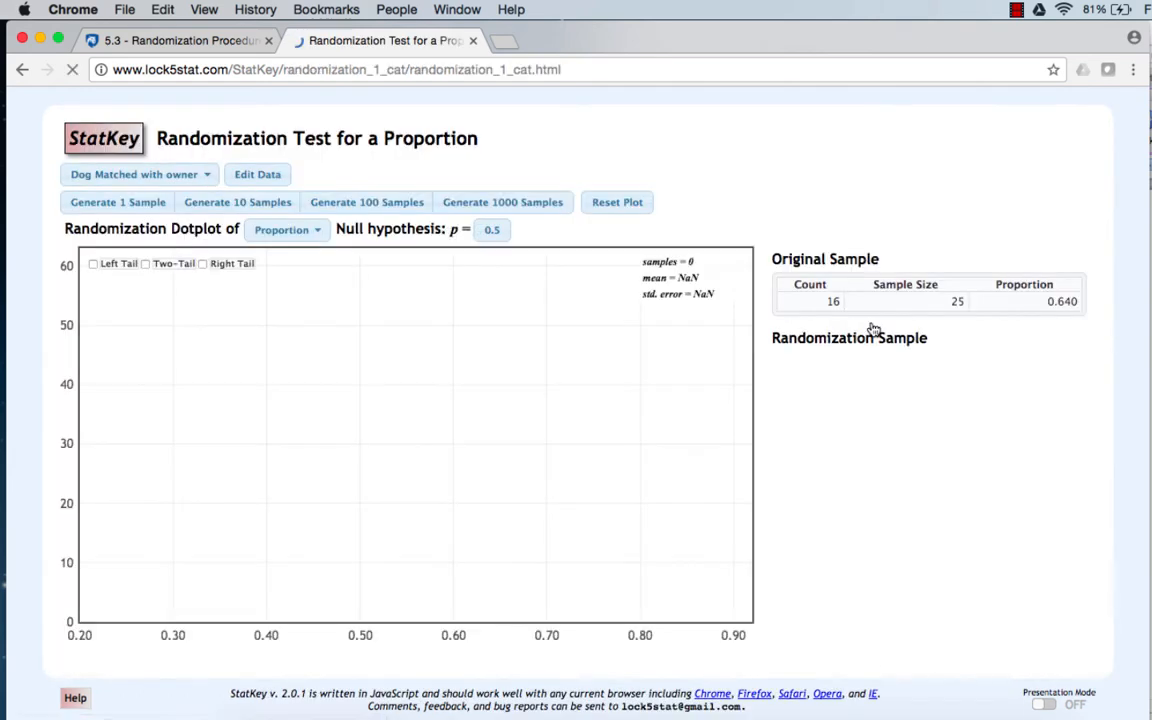
{"action": "left_click", "coordinate": [264, 177]}
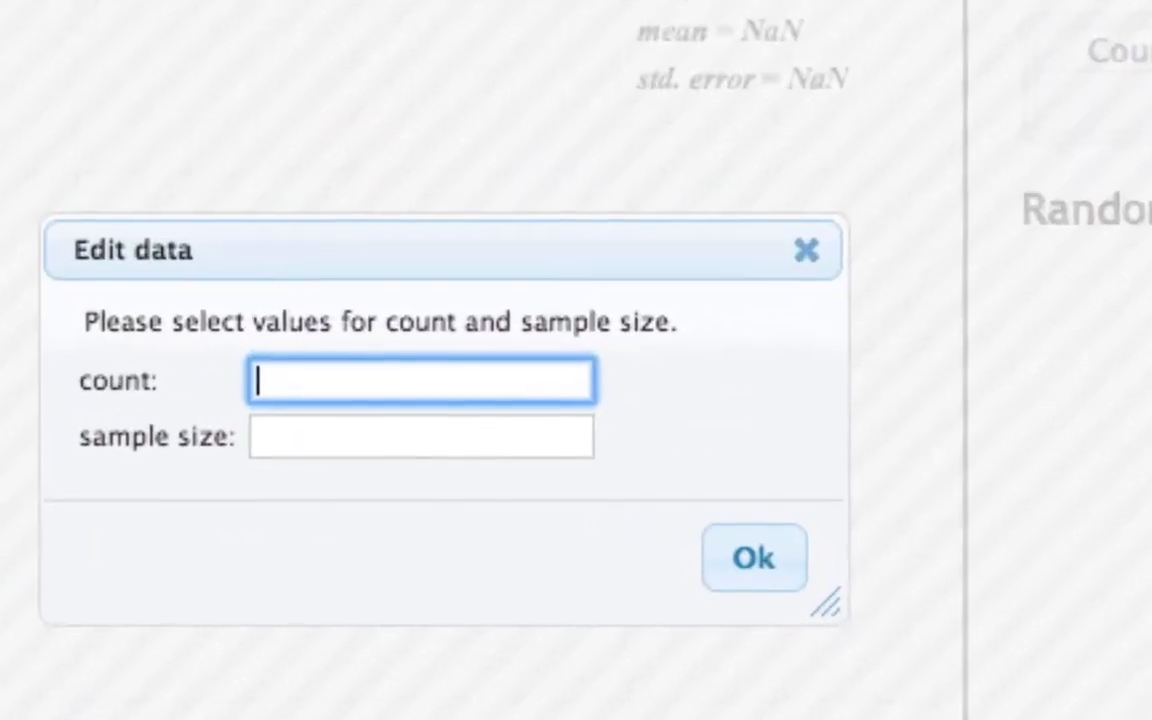
{"action": "type", "text": "56"}
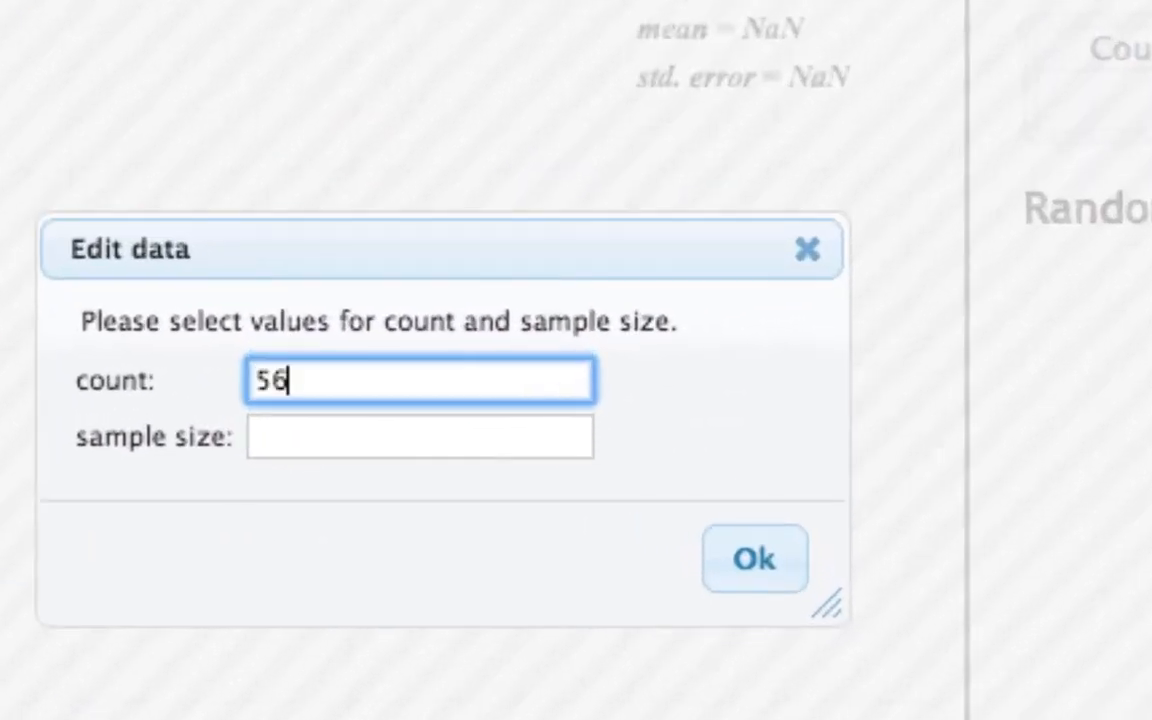
{"action": "key", "text": "Tab"}
{"action": "type", "text": "100"}
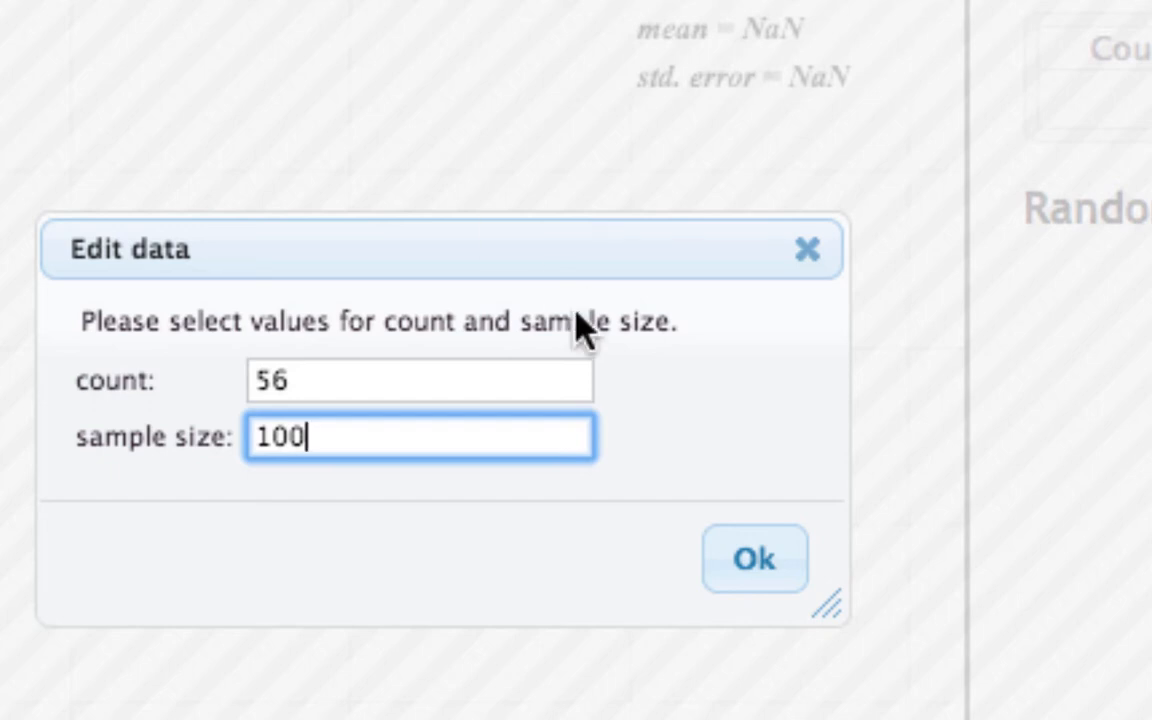
{"action": "left_click", "coordinate": [757, 560]}
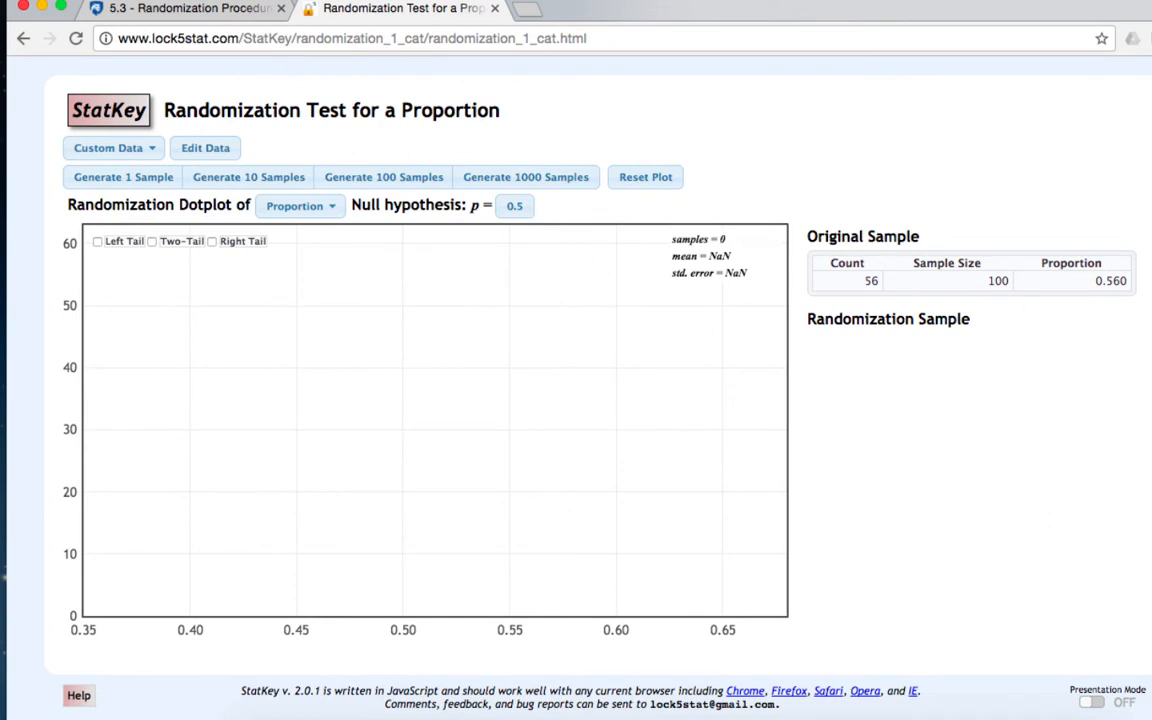
Check the null hypothesis against the Word document, and generate 5000 randomization samples in StatKey in batches of 1000
{"action": "key", "text": "super+Tab"}
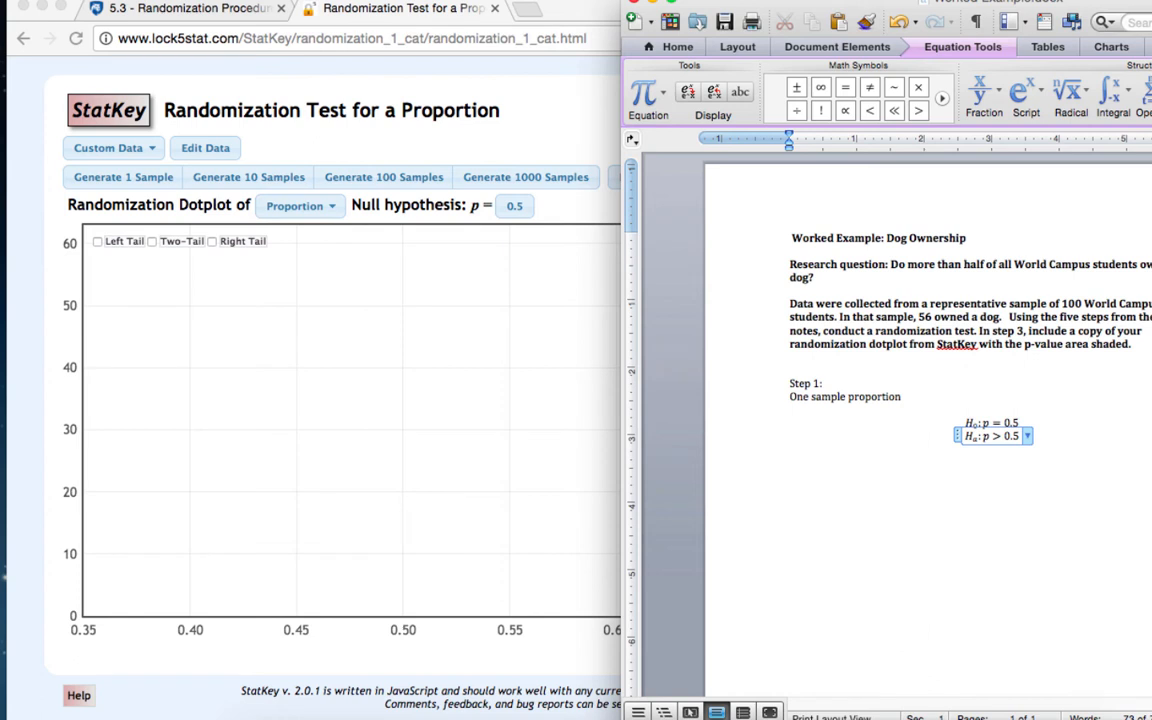
{"action": "left_click", "coordinate": [508, 100]}
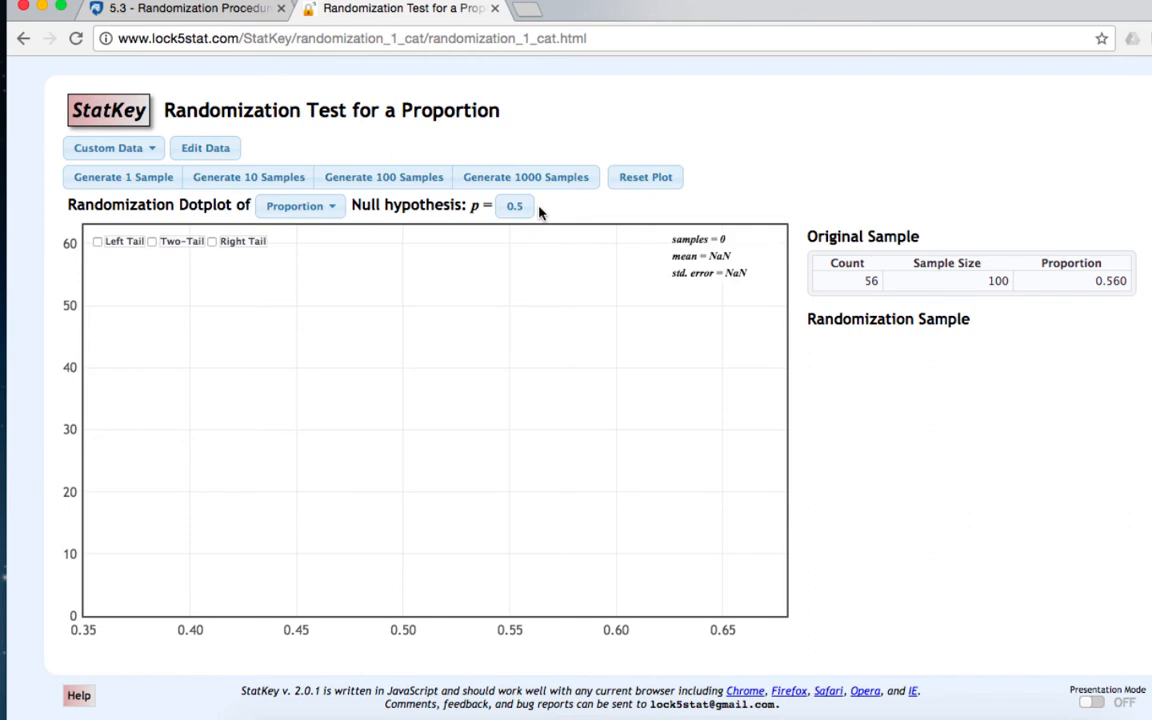
{"action": "left_click", "coordinate": [540, 178]}
{"action": "left_click", "coordinate": [540, 179]}
{"action": "left_click", "coordinate": [540, 179]}
{"action": "left_click", "coordinate": [540, 179]}
{"action": "left_click", "coordinate": [540, 179]}
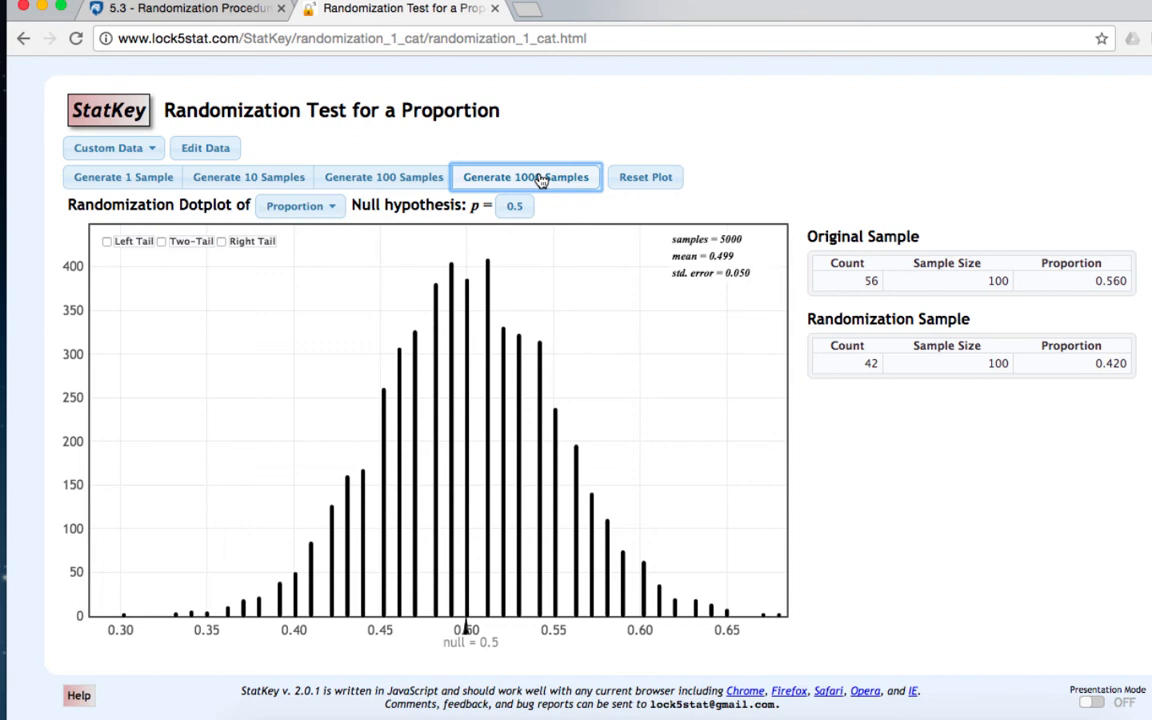
Shade the right tail of the randomization dotplot with a custom cutoff of 0.560
{"action": "left_click", "coordinate": [222, 242]}
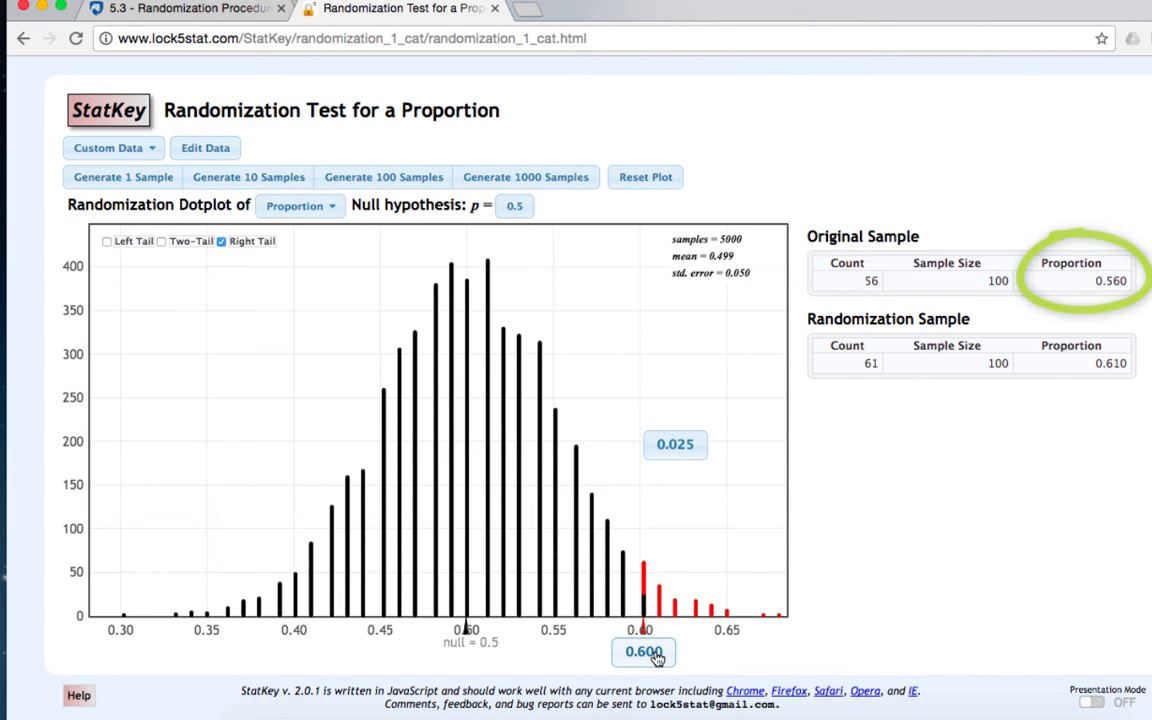
{"action": "left_click", "coordinate": [656, 654]}
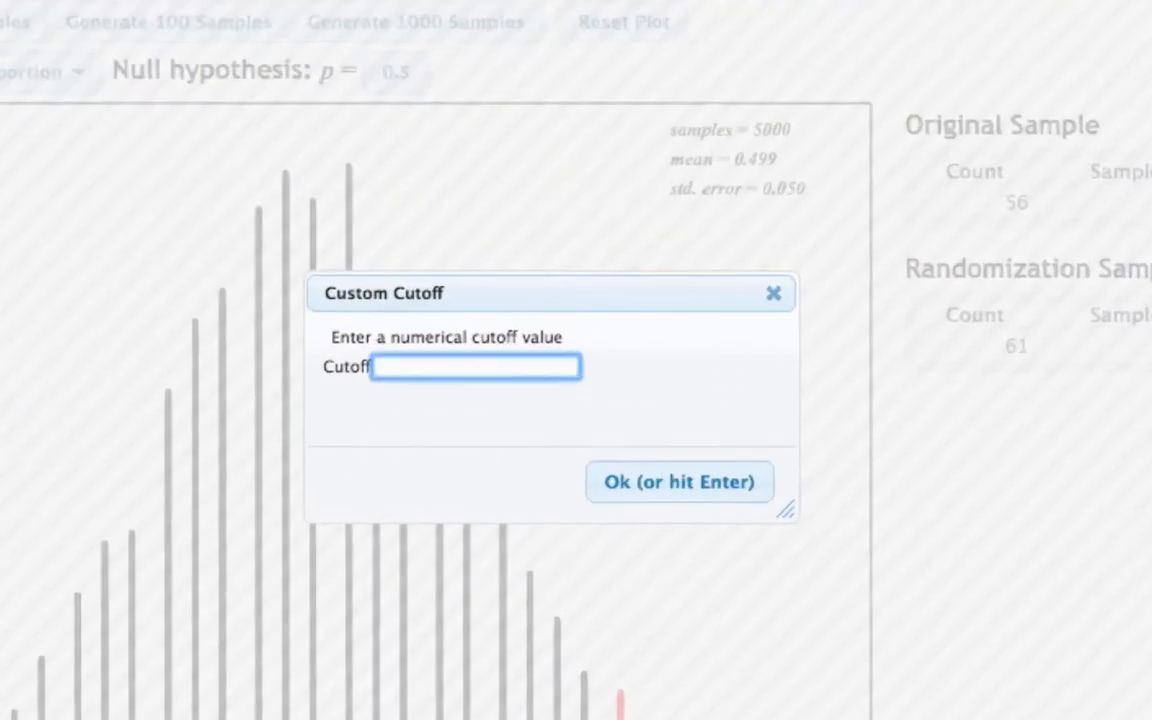
{"action": "type", "text": "0.560"}
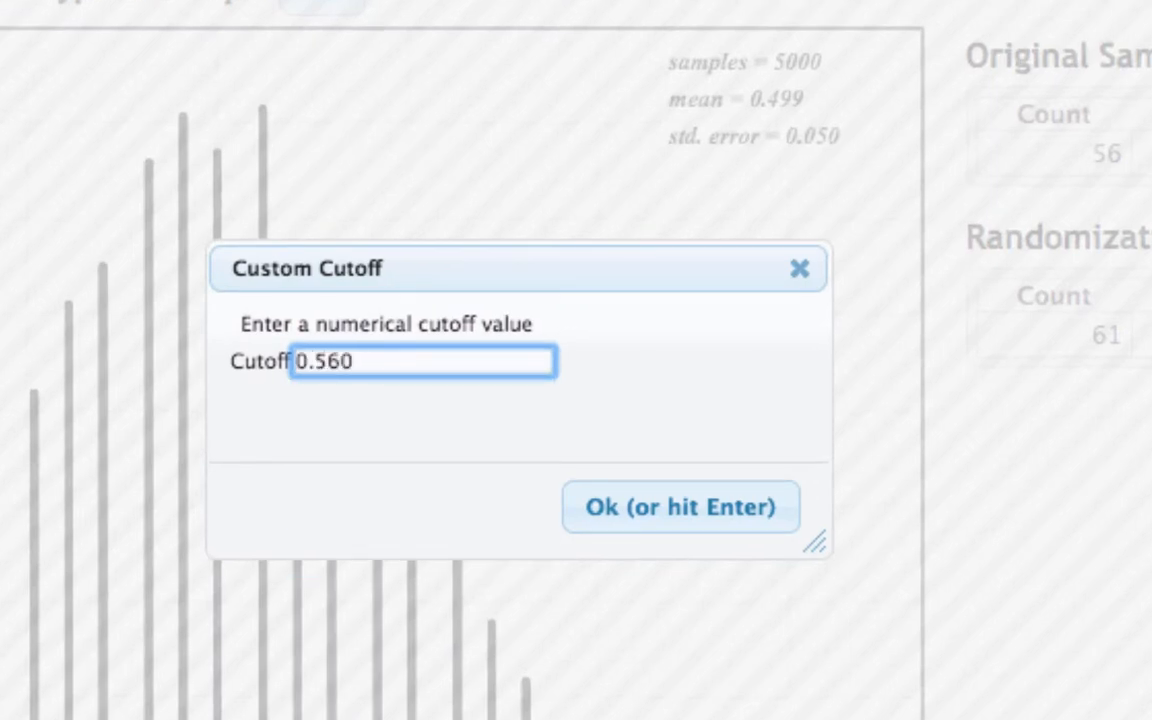
{"action": "key", "text": "Return"}
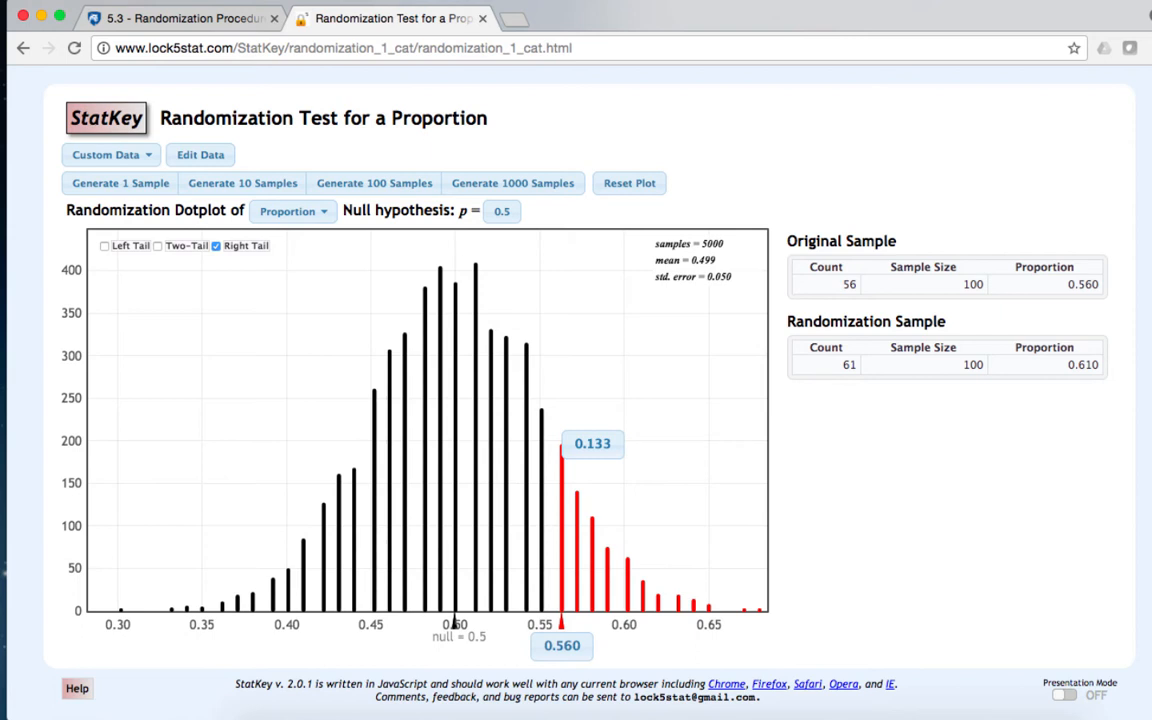
Capture a screenshot of the shaded dotplot and add the heading "Steps 2 & 3:" below the hypotheses in the Word document
{"action": "left_click_drag", "start_coordinate": [45, 196], "coordinate": [783, 664]}
{"action": "key", "text": "super+Tab"}
{"action": "left_click", "coordinate": [900, 519]}
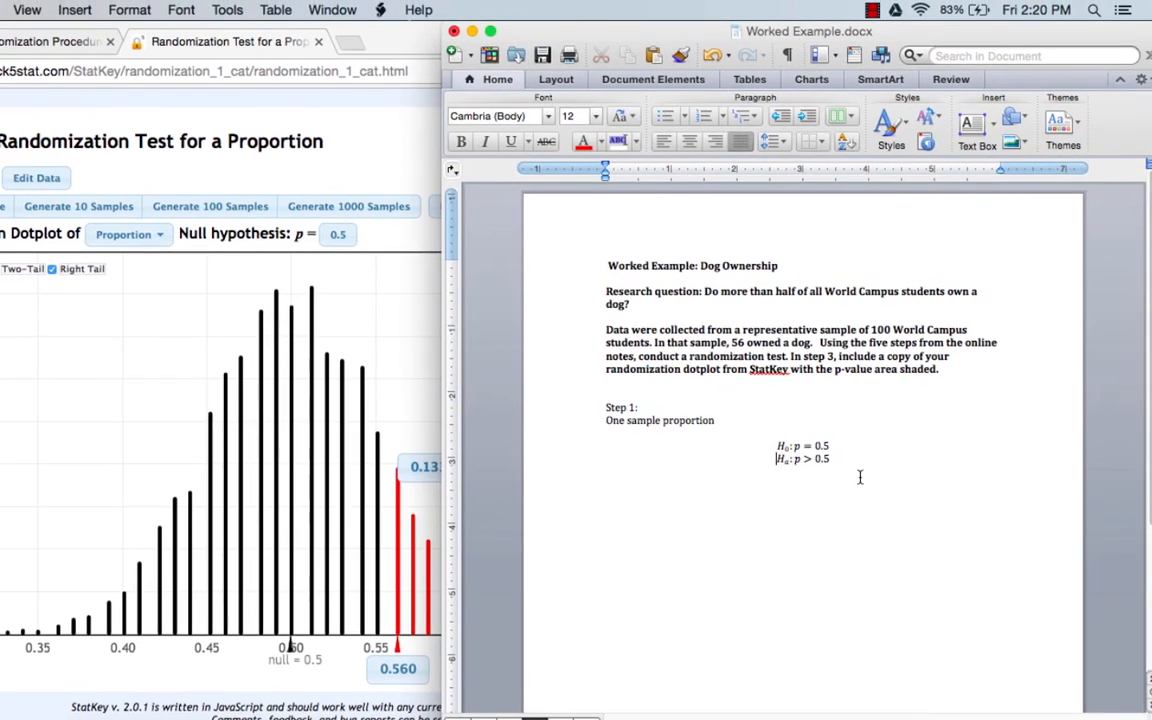
{"action": "left_click", "coordinate": [861, 470]}
{"action": "key", "text": "Return"}
{"action": "key", "text": "Return"}
{"action": "type", "text": "Sp"}
{"action": "type", "text": "eps 2"}
{"action": "type", "text": " & 3:"}
Insert the dotplot screenshot from the desktop under the "Steps 2 & 3:" heading
{"action": "left_click_drag", "start_coordinate": [1012, 37], "coordinate": [935, 38]}
{"action": "left_click", "coordinate": [1103, 267]}
{"action": "left_click_drag", "start_coordinate": [1103, 267], "coordinate": [545, 565]}
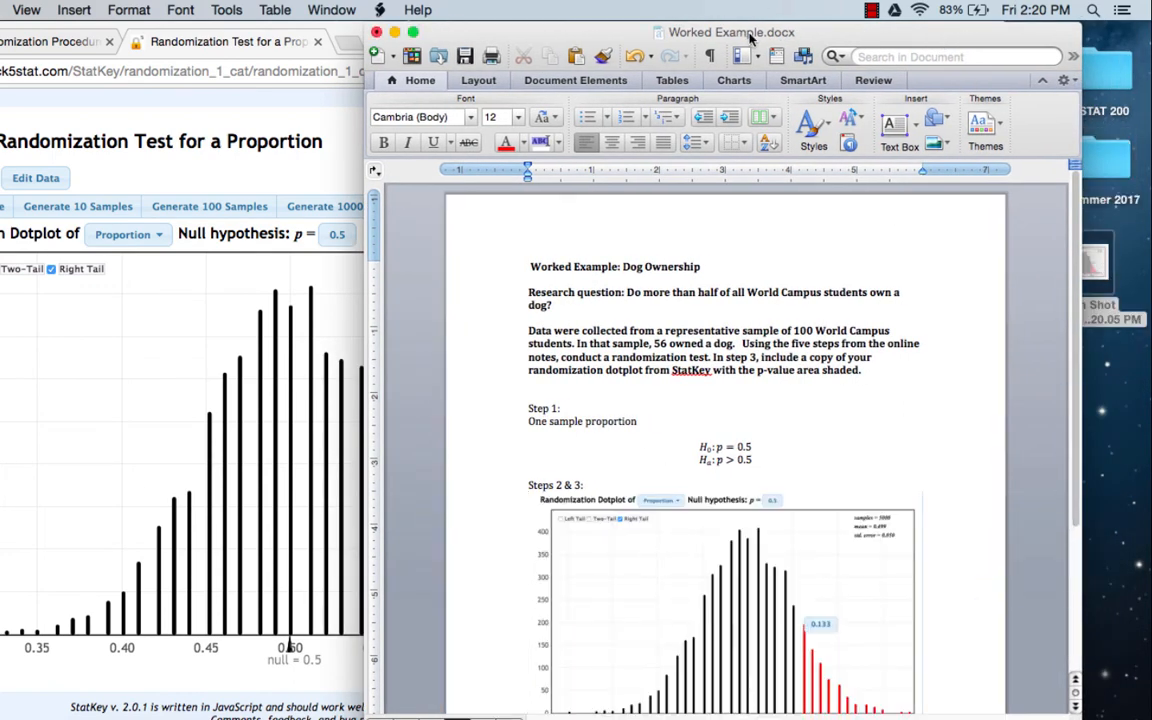
{"action": "left_click_drag", "start_coordinate": [750, 38], "coordinate": [823, 37]}
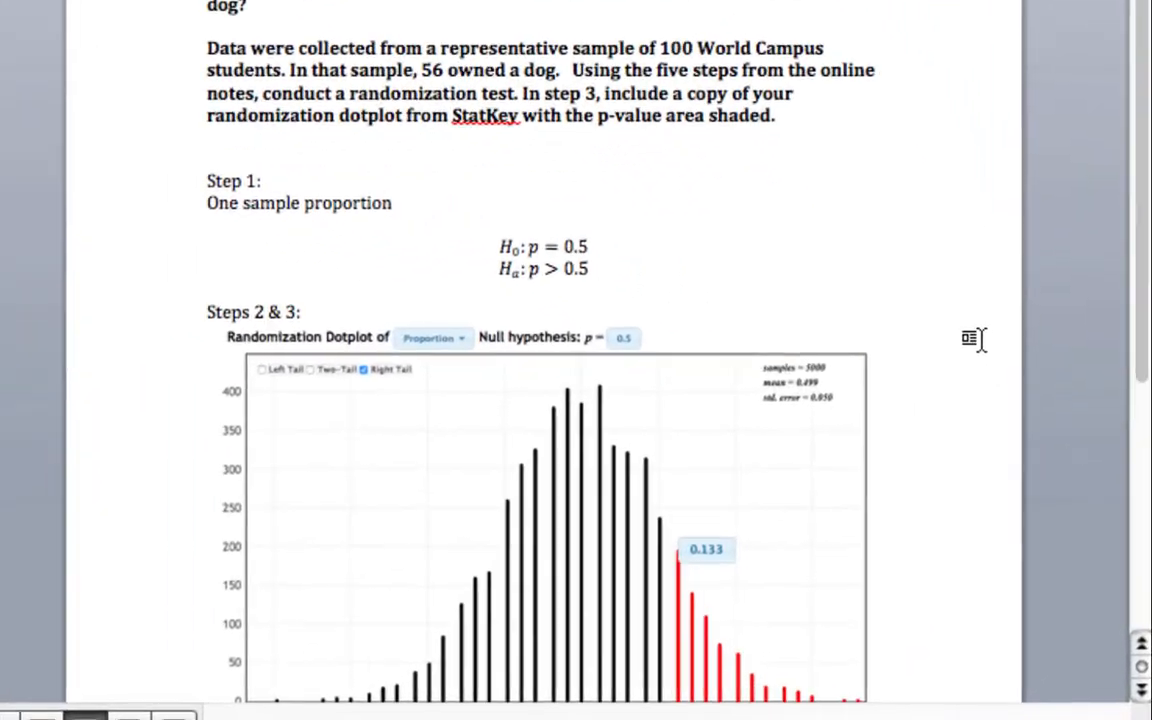
Write "The p-value is 0.133" below the dotplot image
{"action": "scroll", "coordinate": [1055, 521], "scroll_direction": "down", "scroll_amount": 1}
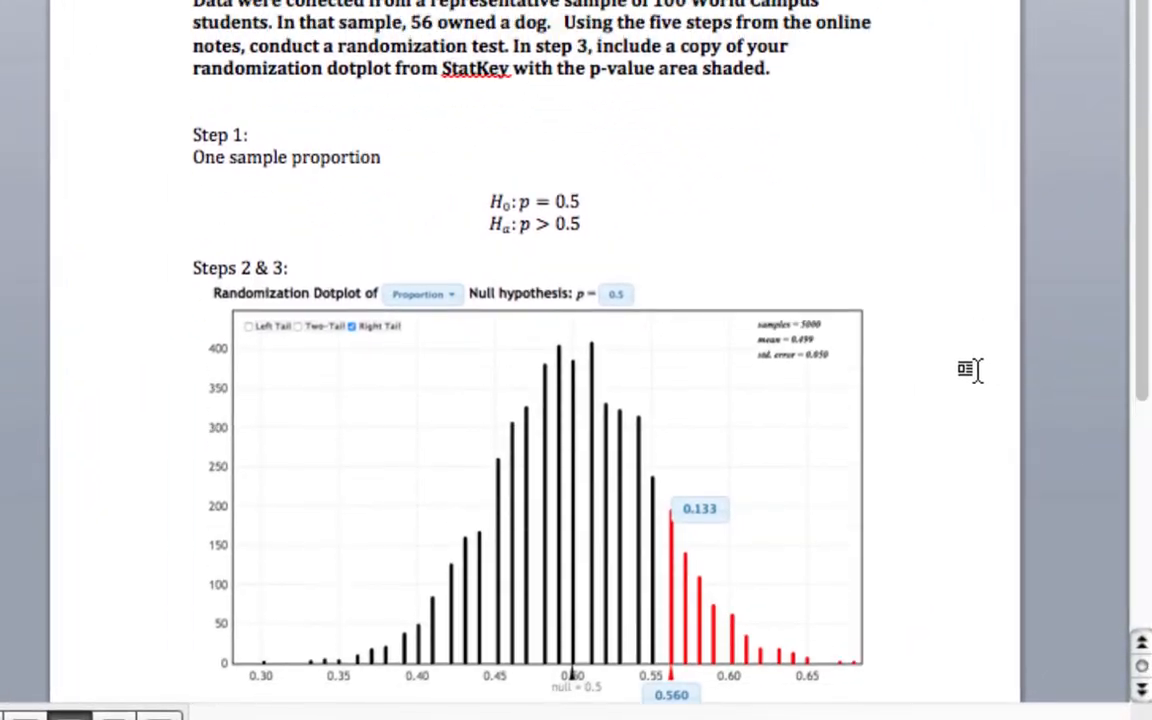
{"action": "scroll", "coordinate": [970, 370], "scroll_direction": "down", "scroll_amount": 3}
{"action": "key", "text": "Return"}
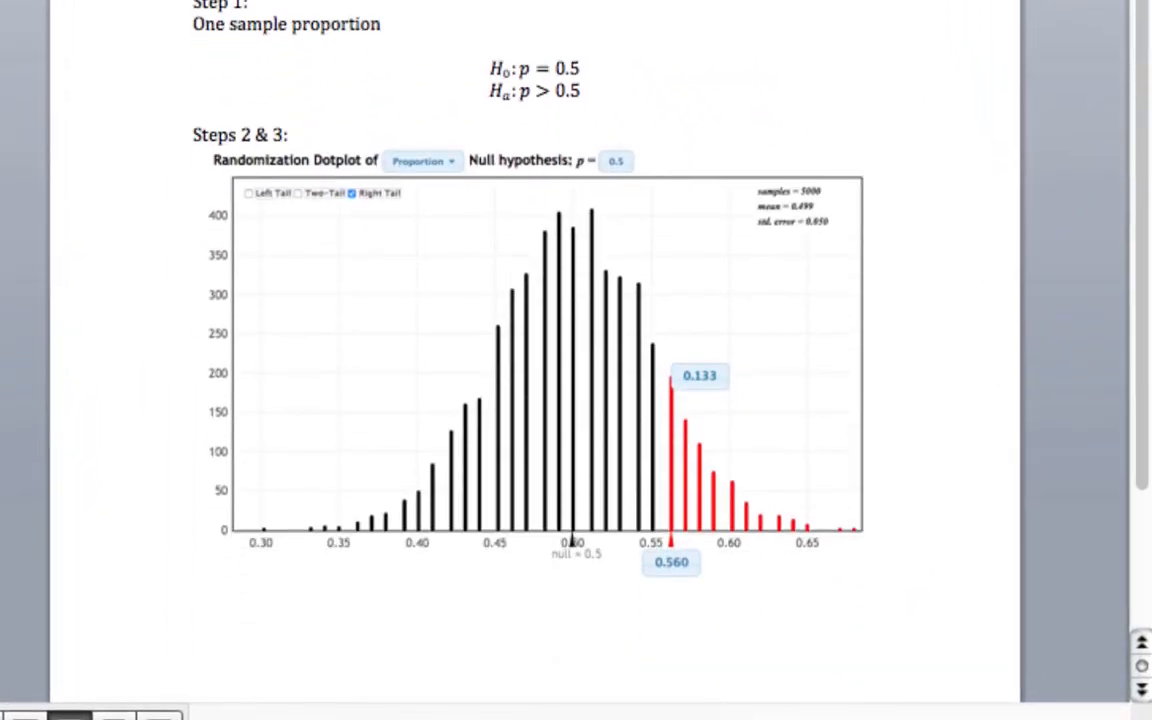
{"action": "type", "text": "The p-value is 0.133"}
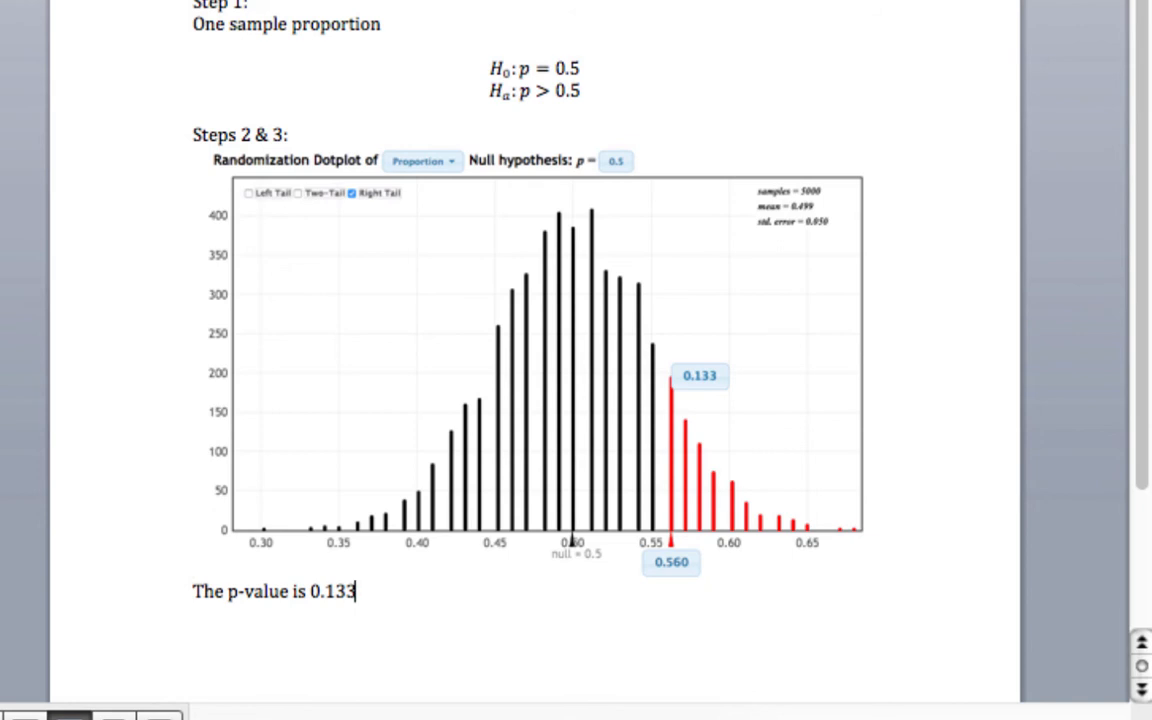
Add a "Step 4:" section with the lines "0.133 > 0.05" and "Fail to reject the null hypothesis"
{"action": "key", "text": "Return"}
{"action": "type", "text": "Step"}
{"action": "type", "text": "4:"}
{"action": "key", "text": "Return"}
{"action": "type", "text": "0.133 >"}
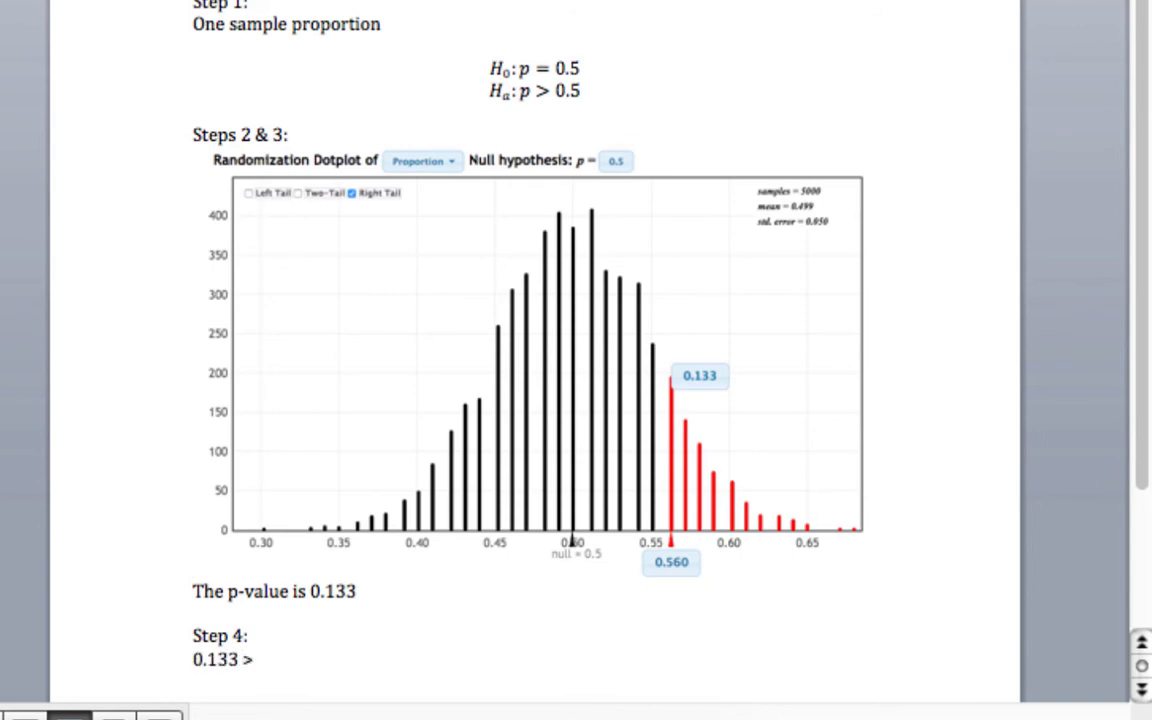
{"action": "type", "text": " 0.05"}
{"action": "key", "text": "Return"}
{"action": "type", "text": "Fail to reject"}
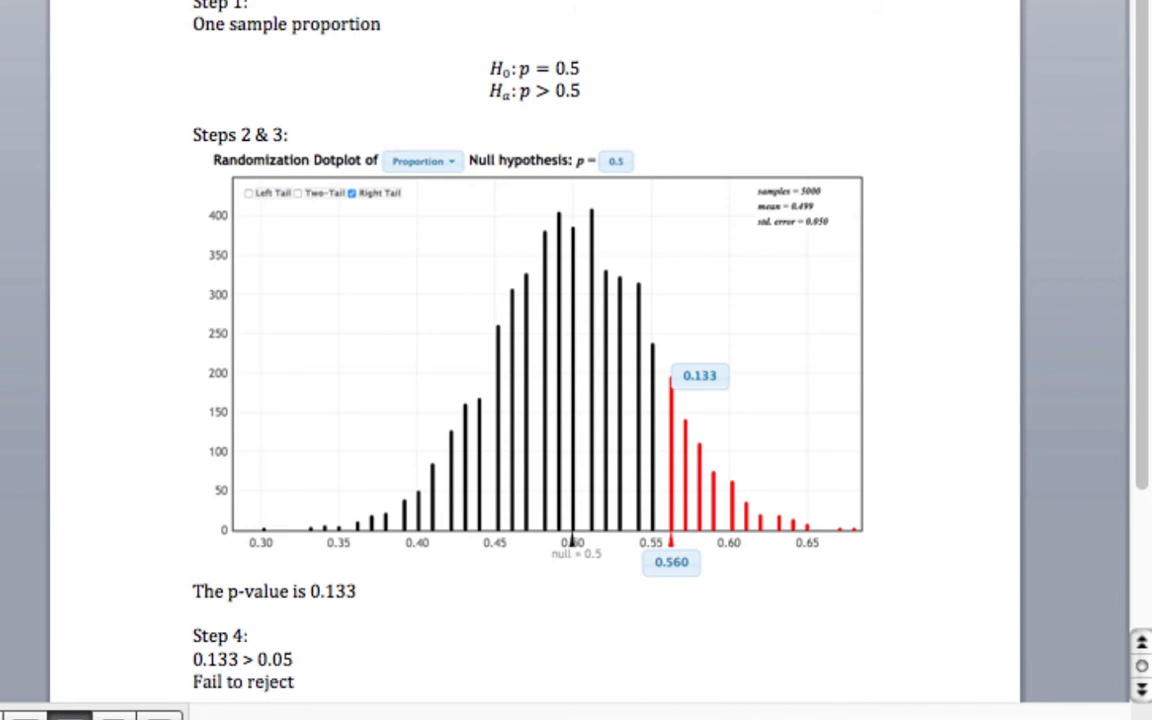
{"action": "type", "text": " the null hypothesis"}
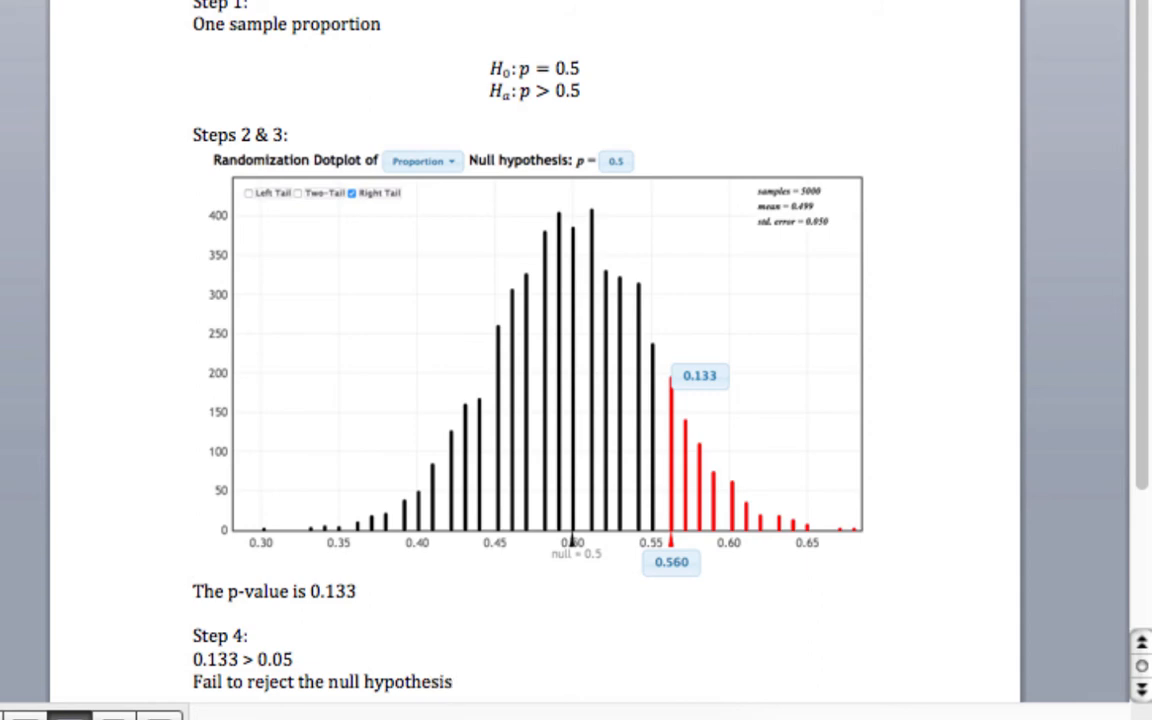
Add a "Step 5:" section stating "No, there is not evidence that more than half of all World Campus students own a dog."
{"action": "key", "text": "Return"}
{"action": "key", "text": "Return"}
{"action": "type", "text": "Ste"}
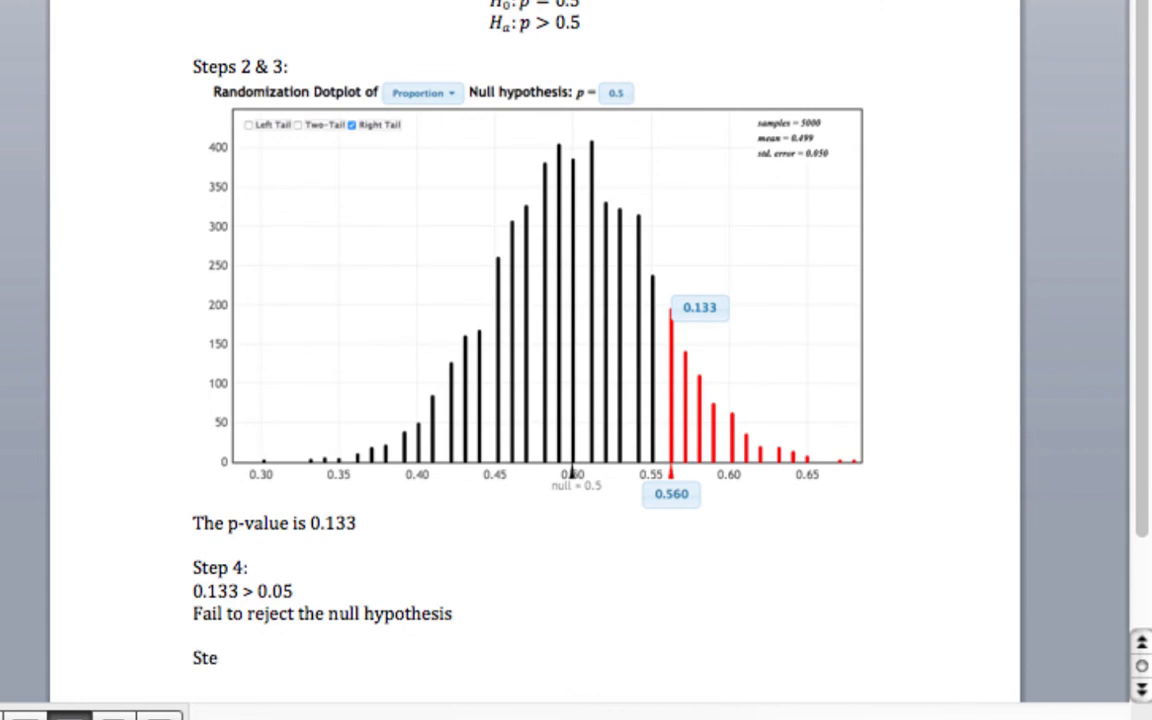
{"action": "type", "text": "p 5:"}
{"action": "key", "text": "Return"}
{"action": "type", "text": "No, there is not evidence th"}
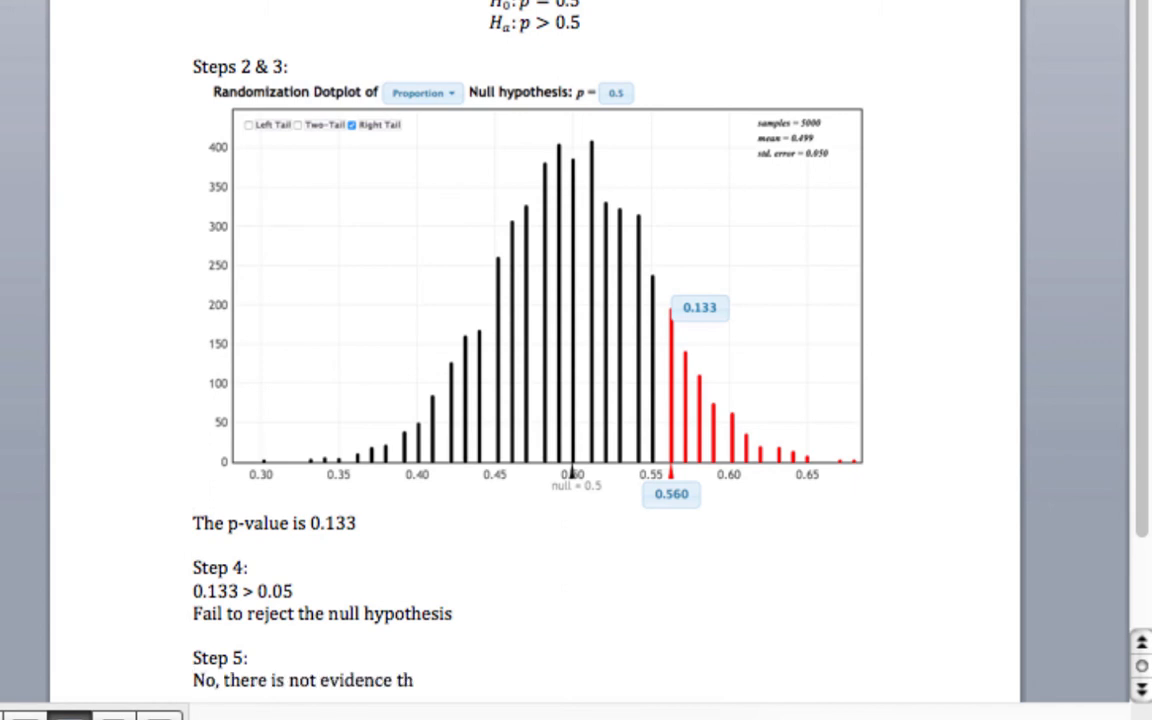
{"action": "type", "text": "at more than half of all w"}
{"action": "key", "text": "BackSpace"}
{"action": "type", "text": "World Campus student"}
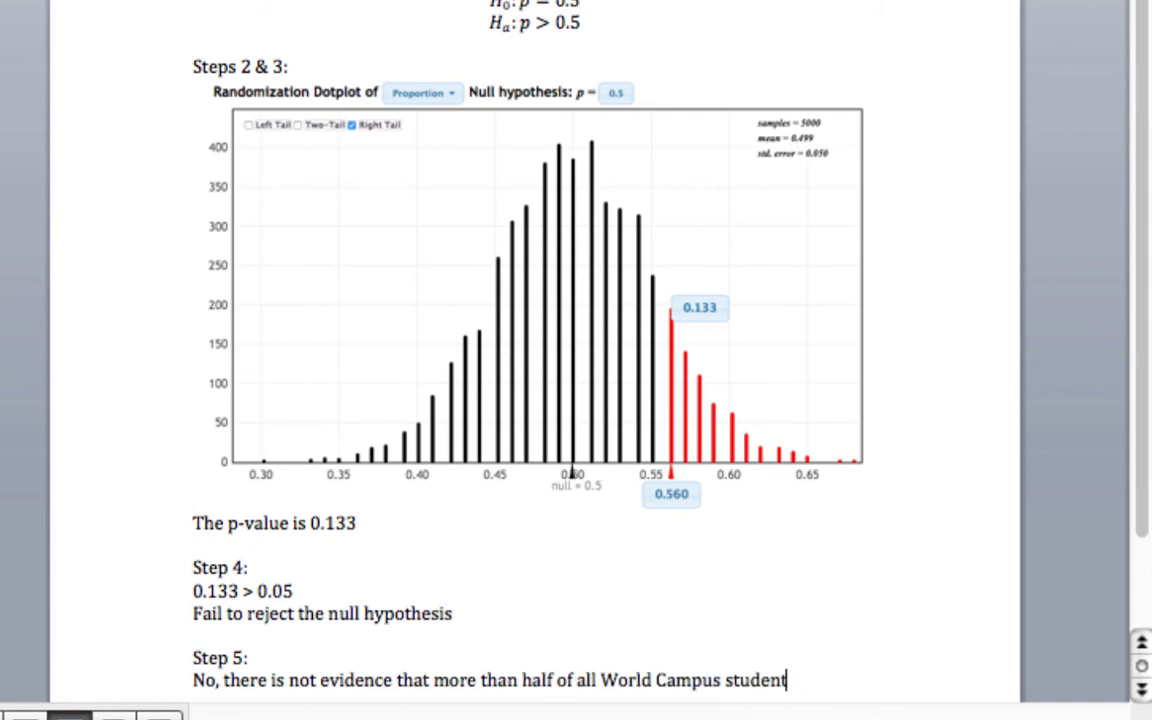
{"action": "type", "text": "s own a dog."}
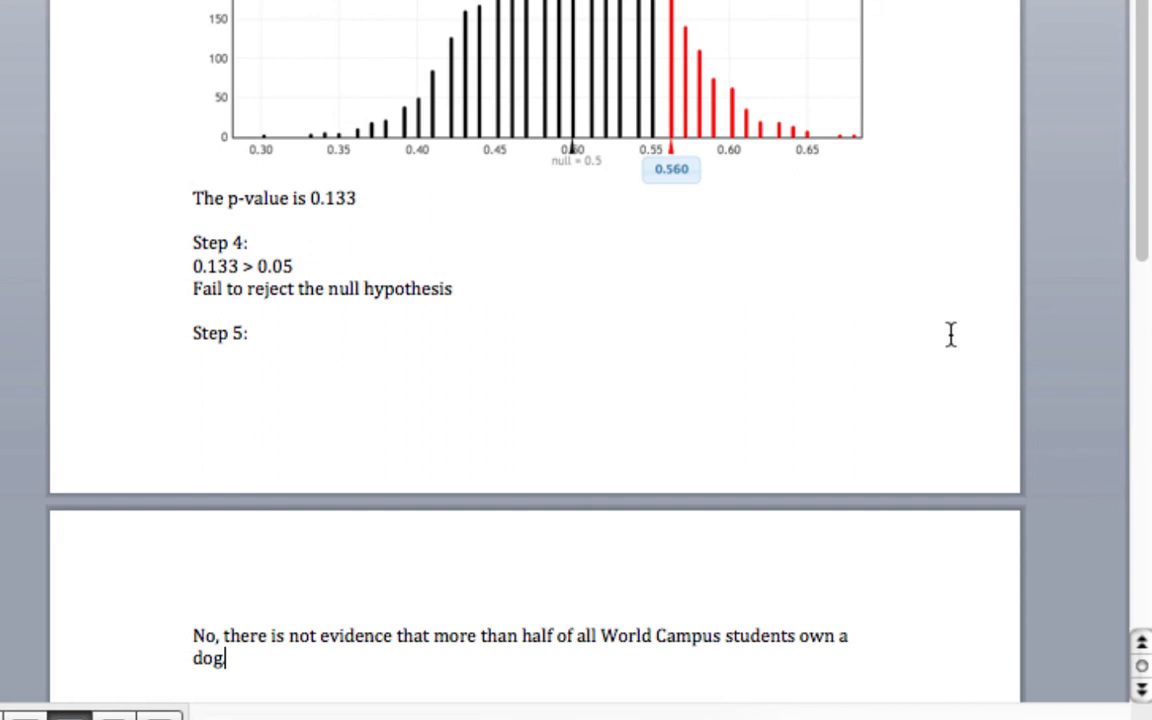
Review the written answer from the Step 1 hypotheses through the Step 5 conclusion
{"action": "scroll", "coordinate": [951, 334], "scroll_direction": "up", "scroll_amount": 10}
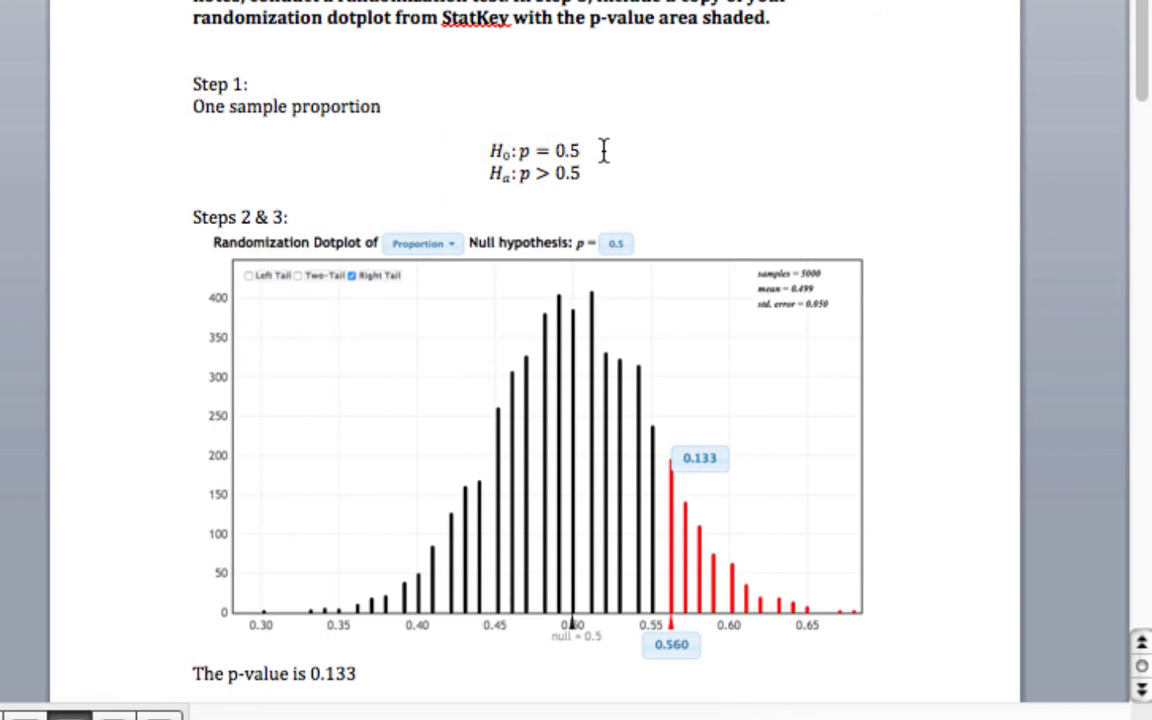
{"action": "scroll", "coordinate": [935, 314], "scroll_direction": "down", "scroll_amount": 7}
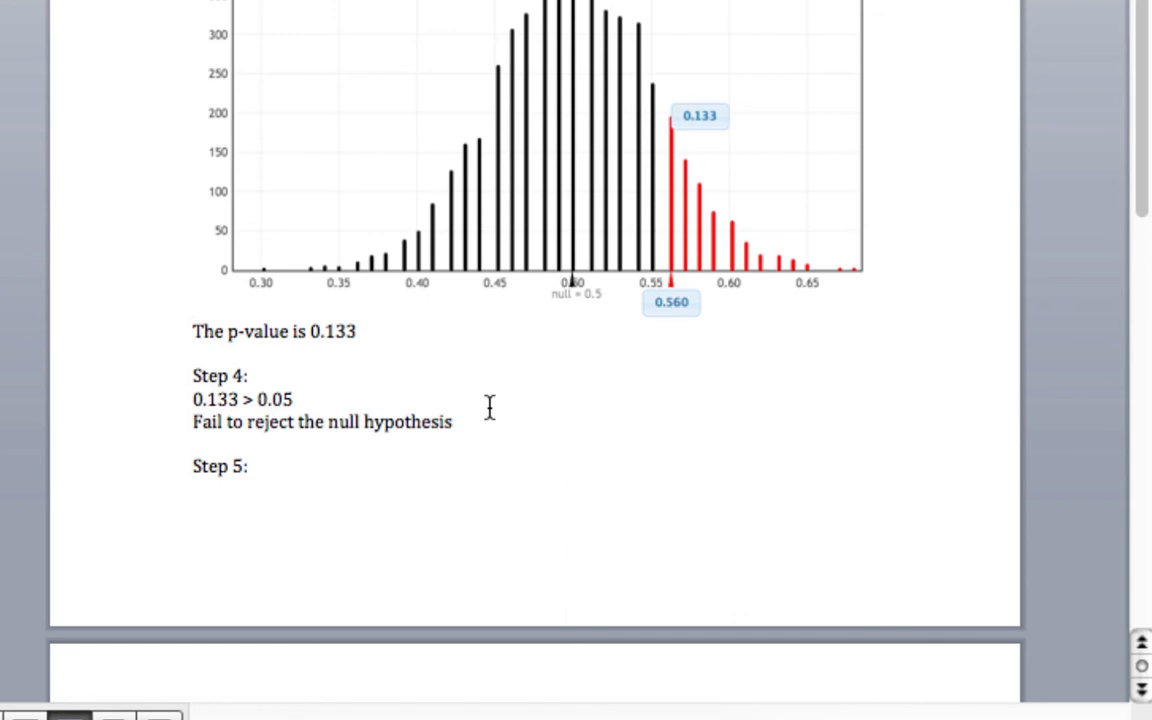
{"action": "scroll", "coordinate": [490, 405], "scroll_direction": "down", "scroll_amount": 3}
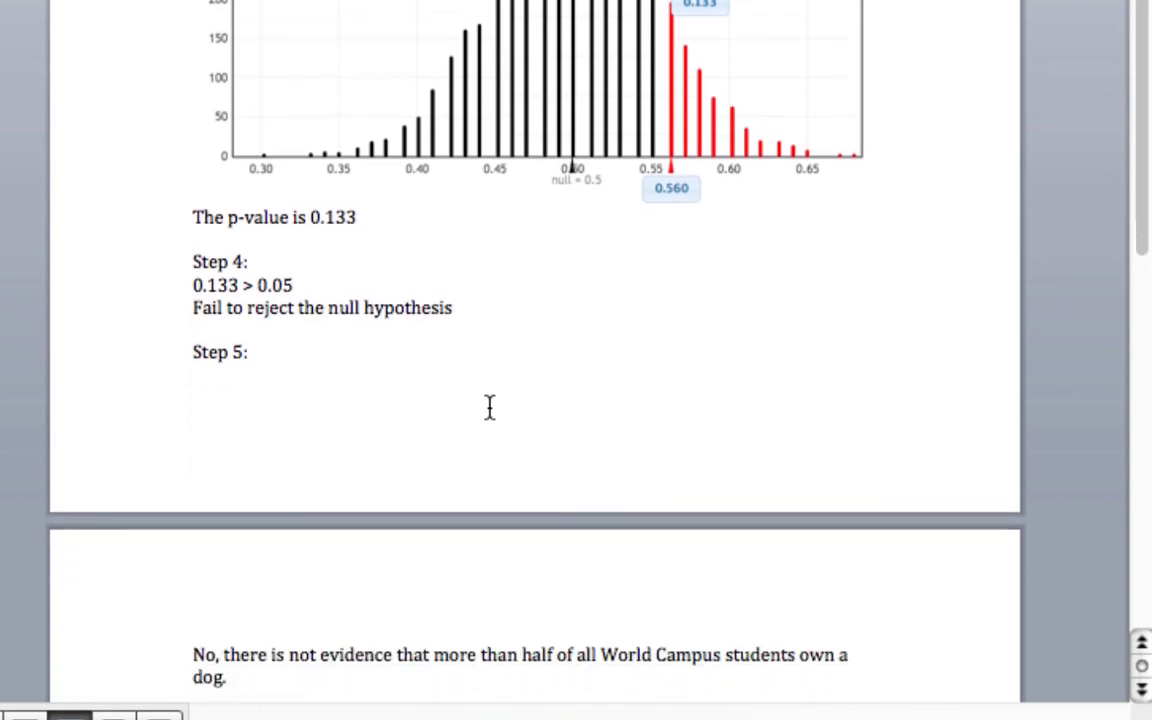
{"action": "type", "text": "."}
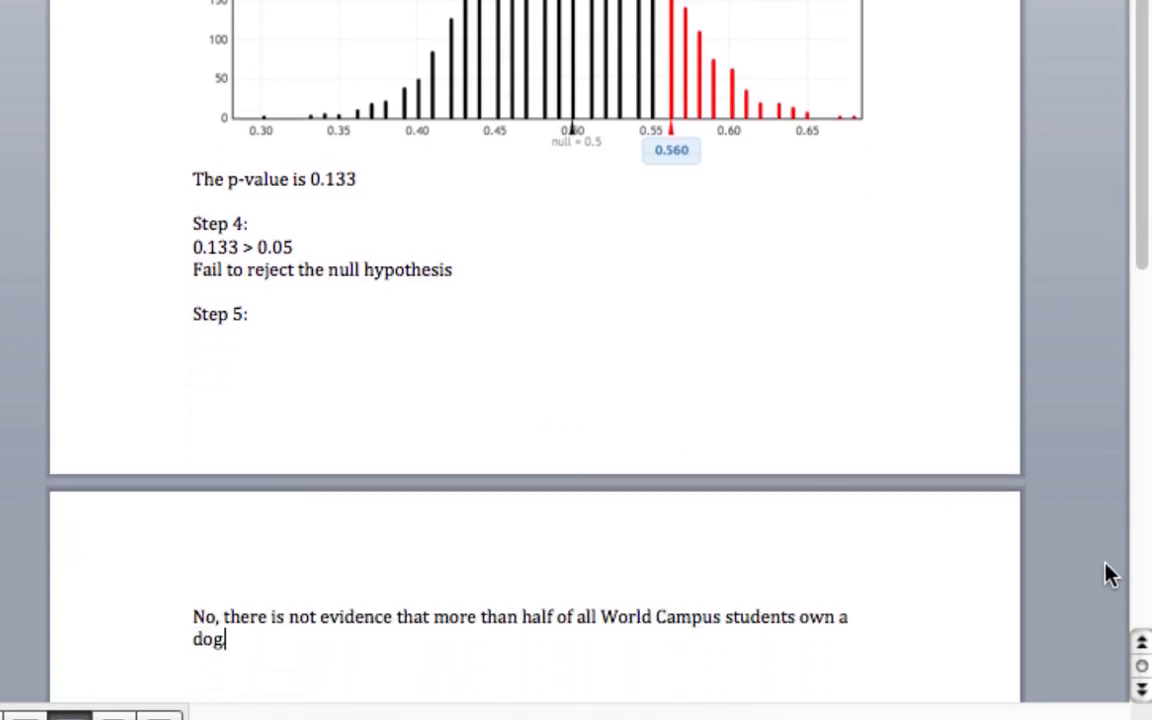